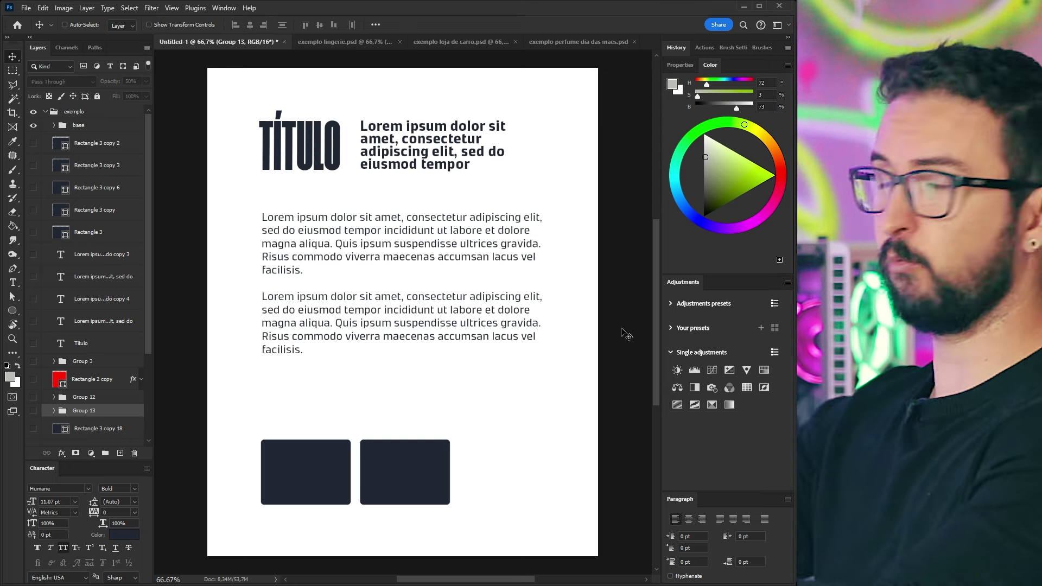
- Draw three unfilled, red-stroked rectangles marking the gaps below the title, between the paragraphs and above the dark boxes
key(u)
click(124, 25)
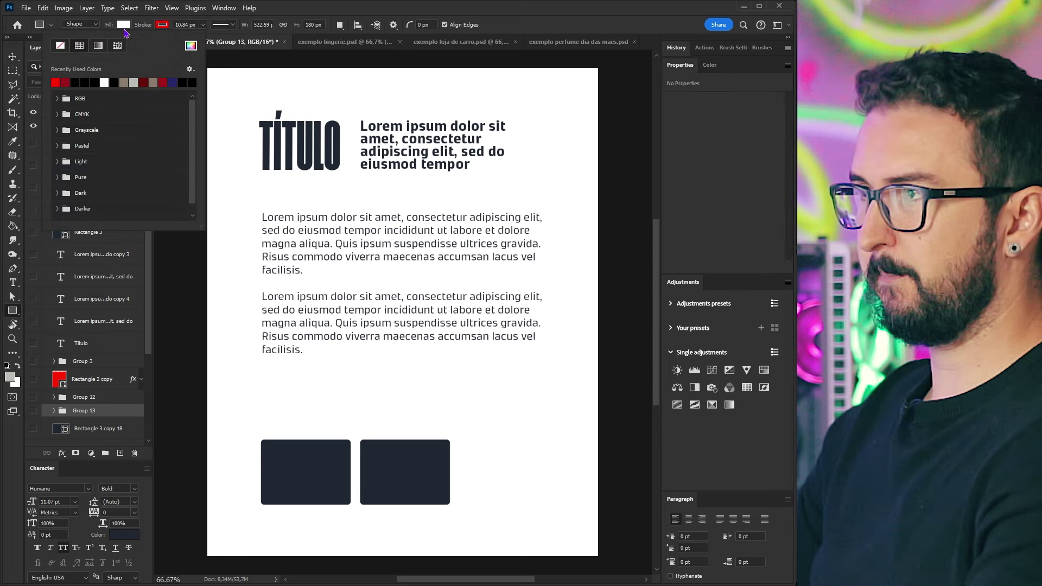
click(60, 47)
drag(257, 171, 565, 209)
drag(250, 273, 551, 290)
drag(230, 354, 555, 437)
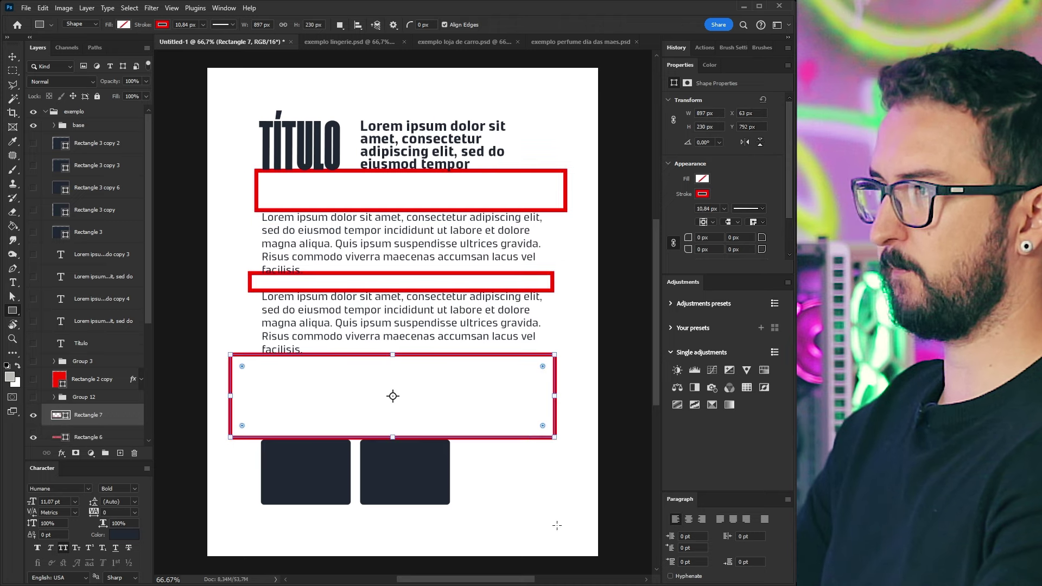
drag(202, 67, 261, 560)
drag(600, 68, 187, 118)
key(ctrl+z)
key(ctrl+z)
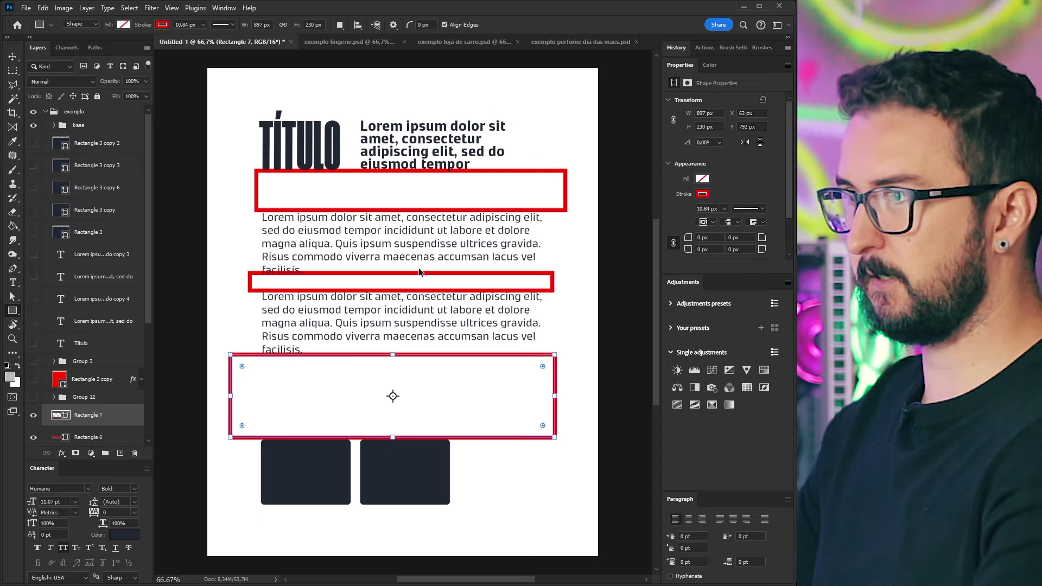
- Remove the red marker rectangles from the layout
key(v)
key(ctrl+g)
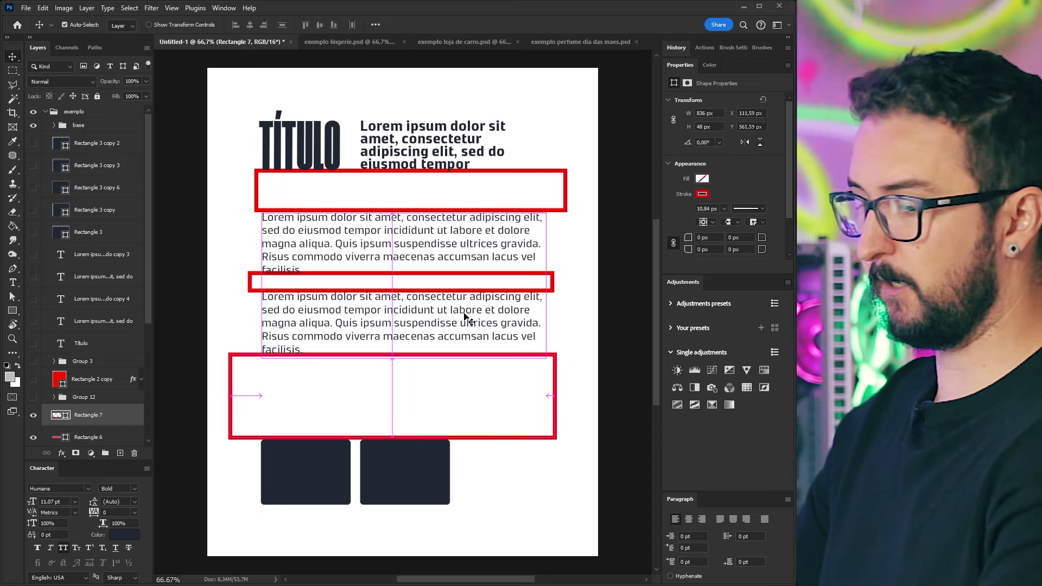
key(ctrl+comma)
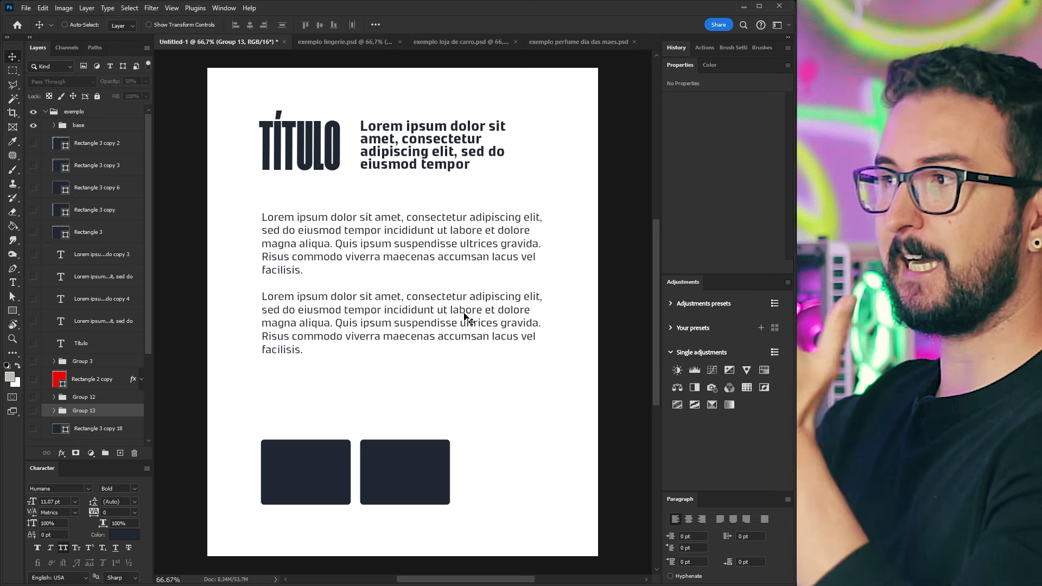
- Move the body text up close to the title, and both dark boxes up directly beneath the text
ctrl+click(403, 249)
drag(403, 250, 404, 216)
click(334, 472)
shift+click(407, 484)
drag(407, 483, 411, 372)
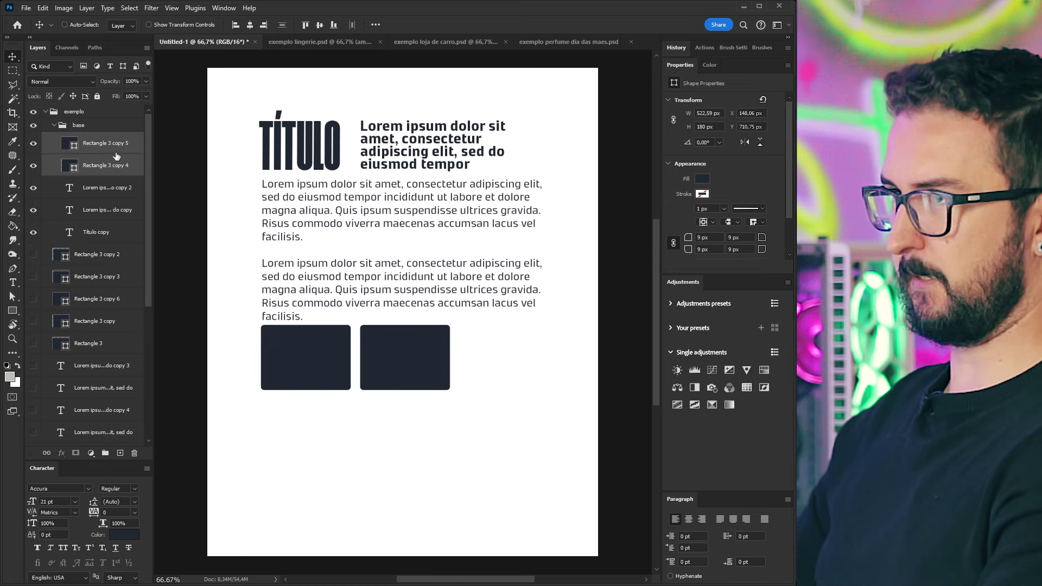
- Enlarge the base group proportionally and move it up near the top edge of the page
click(78, 125)
key(ctrl+t)
drag(547, 396, 582, 413)
key(Return)
drag(419, 270, 426, 259)
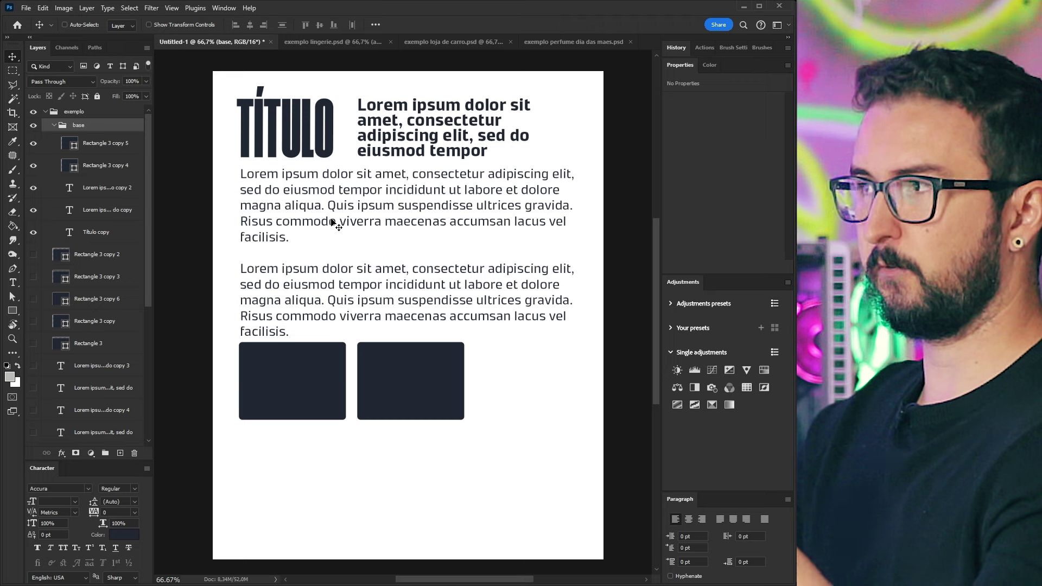
- Move both dark boxes down near the page's bottom edge and place the body text midway between title and boxes
ctrl+click(296, 400)
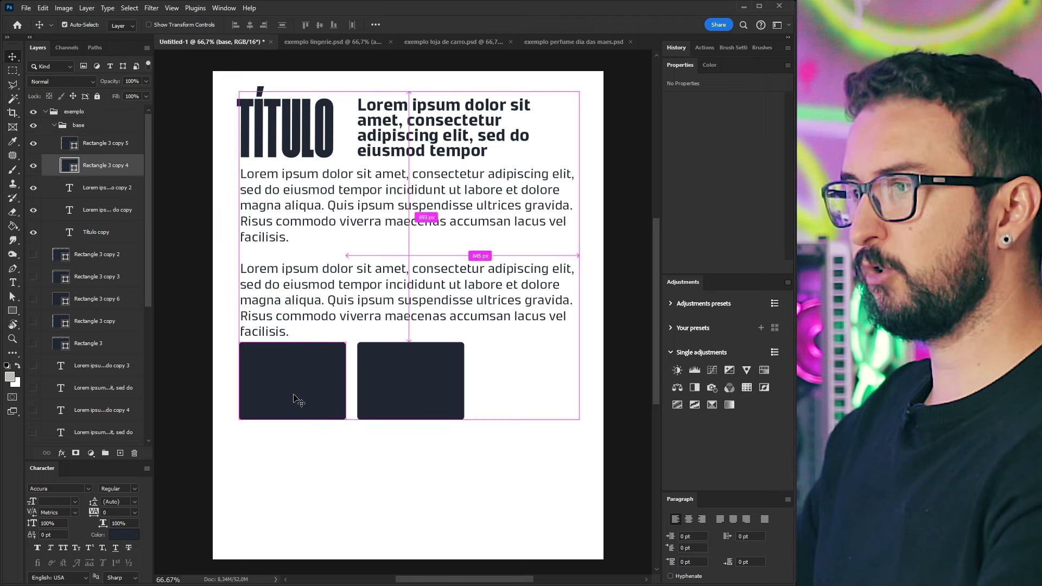
ctrl+shift+click(399, 391)
drag(410, 386, 405, 481)
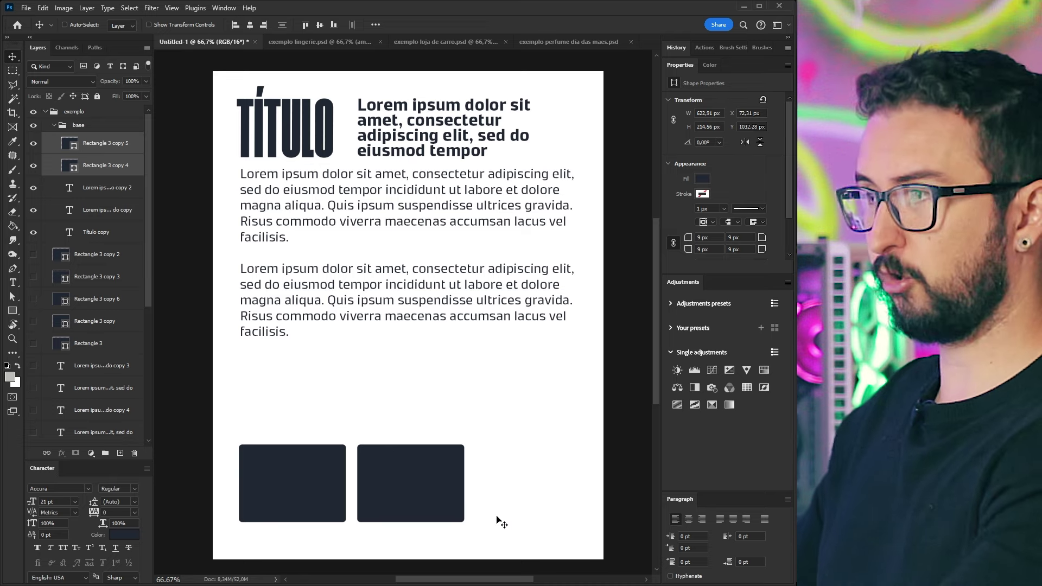
drag(372, 294, 400, 344)
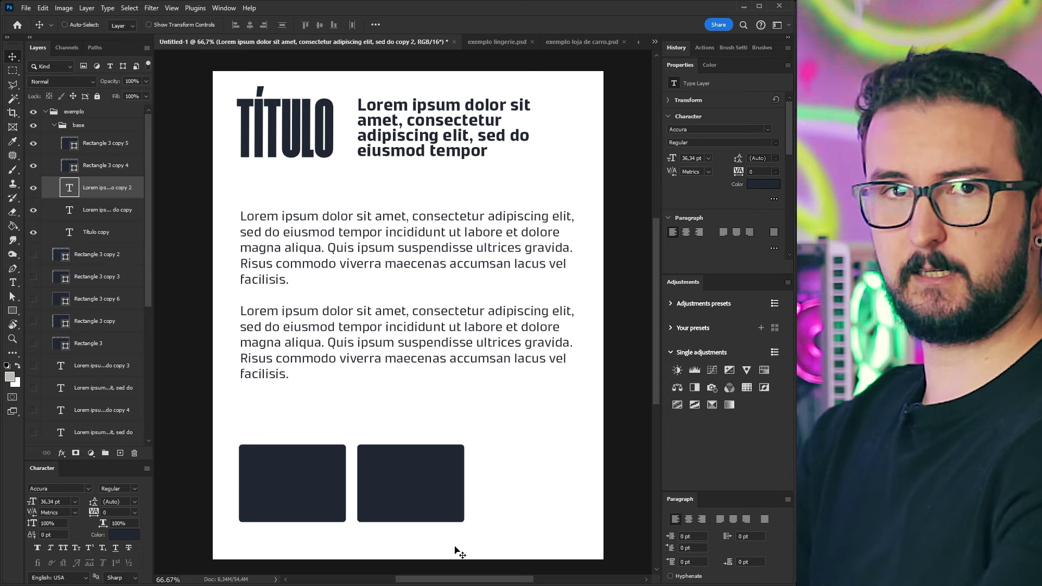
- Scale the base group up until its content nearly reaches the page edges
click(76, 125)
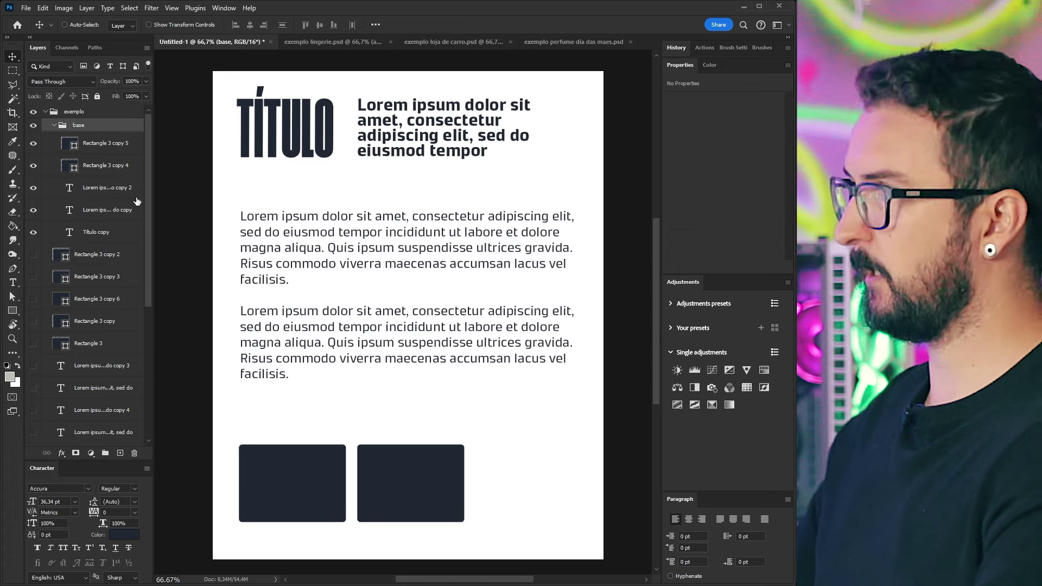
key(ctrl+t)
drag(581, 525, 592, 536)
key(Return)
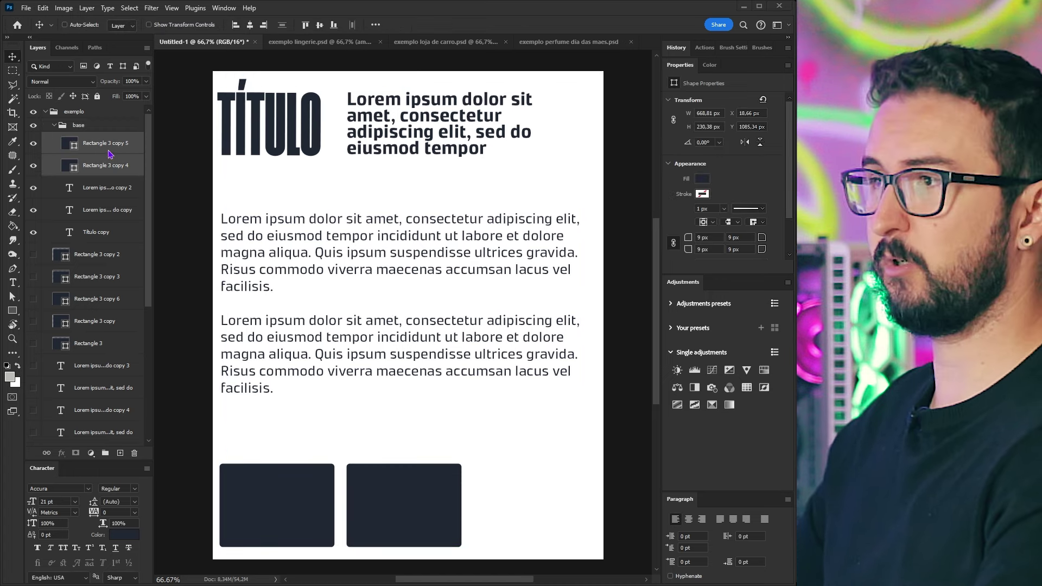
- Scale the base group down so wide margins surround the content on all sides of the page
click(81, 125)
key(ctrl+t)
drag(579, 547, 533, 477)
key(Return)
key(ctrl+t)
key(Return)
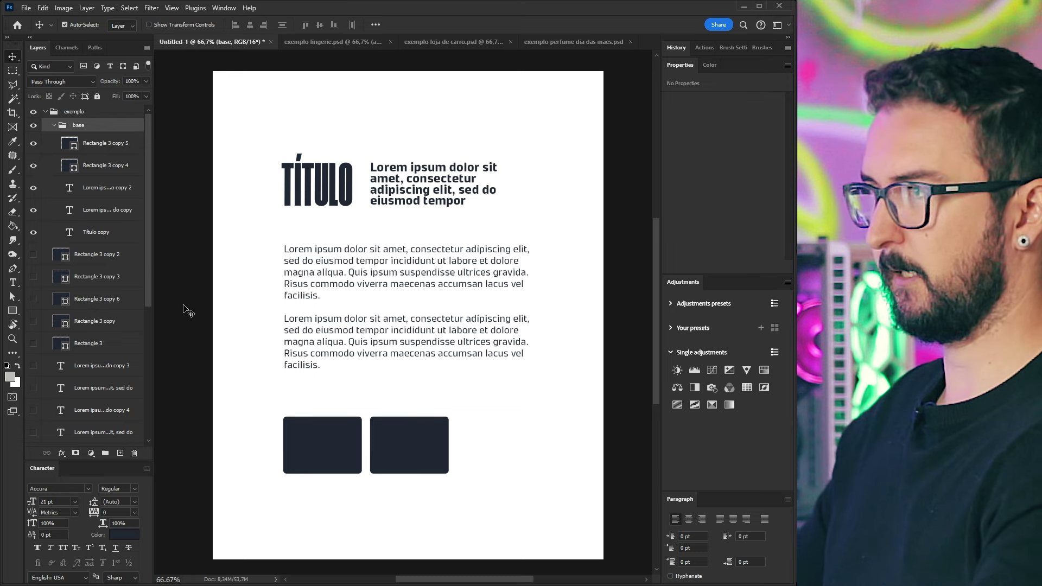
- Scale the base group up to about 124% around its center for moderate page margins
key(ctrl+t)
drag(529, 474, 559, 512)
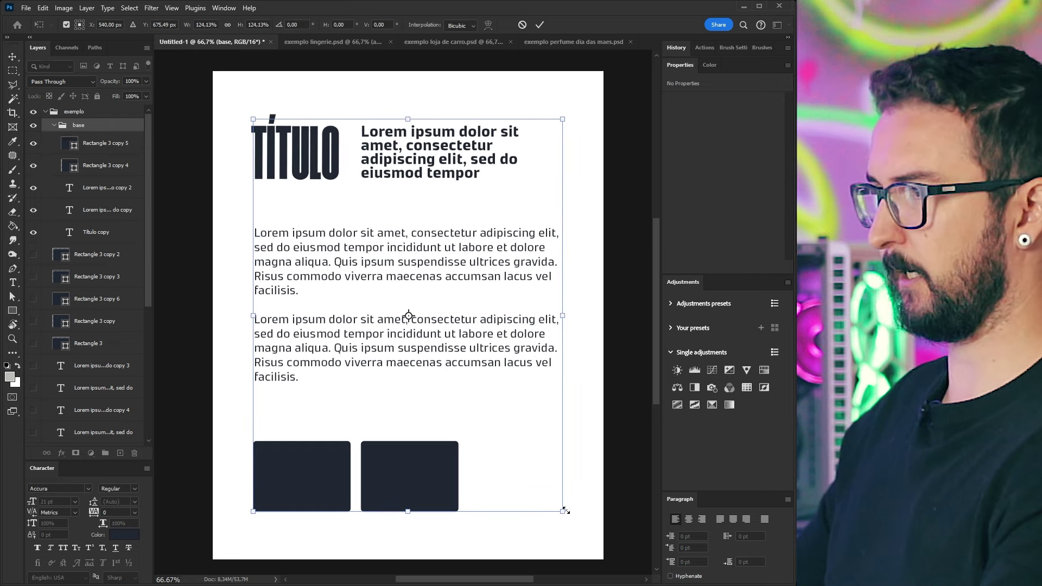
key(Return)
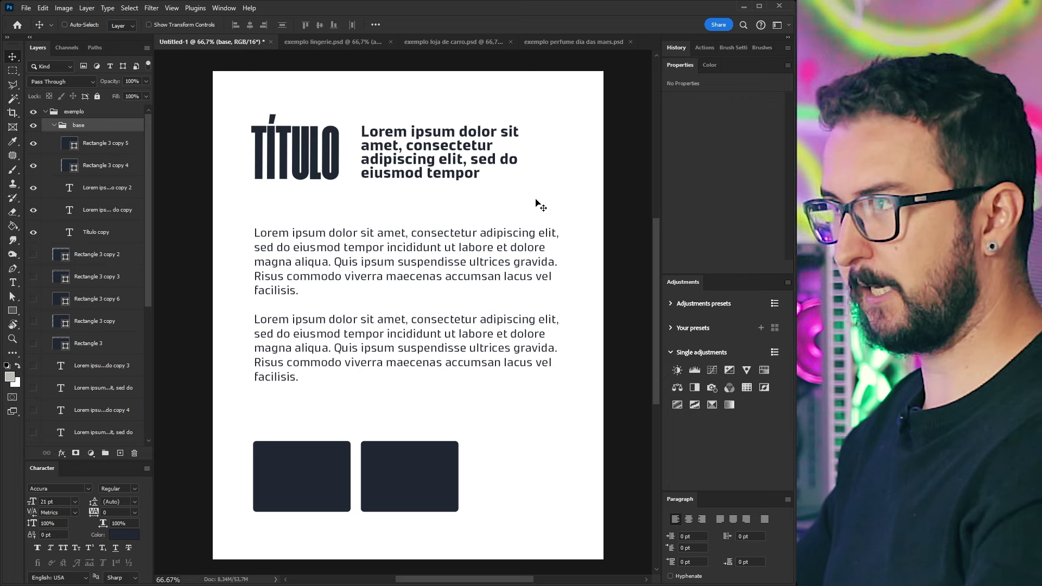
- Move the body text up toward the title and place a small red spacer square directly beneath its last line
drag(352, 270, 353, 242)
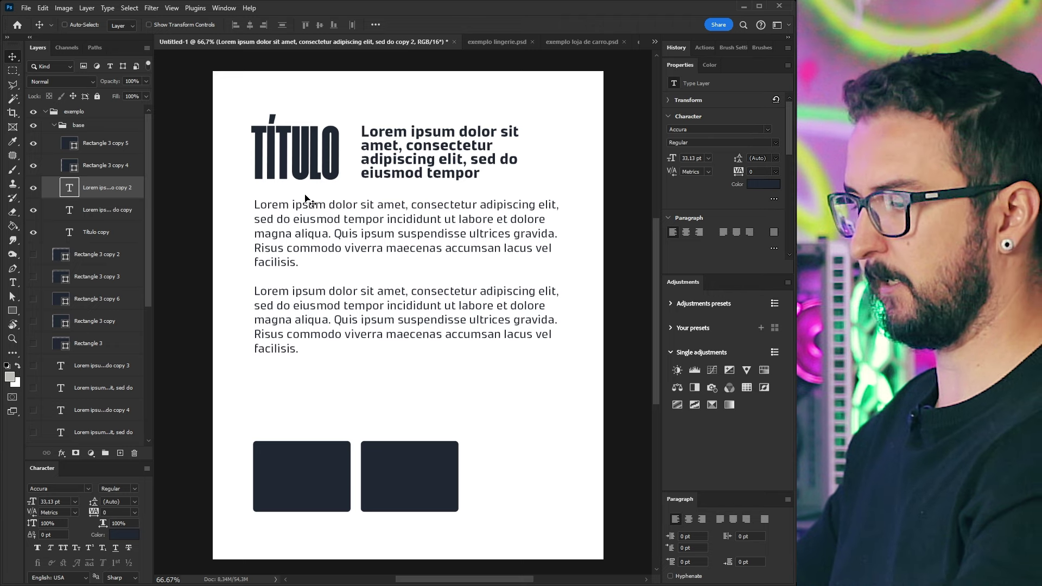
key(u)
drag(339, 134, 361, 174)
key(v)
mouse_move(357, 151)
mouse_down()
mouse_move(356, 175)
mouse_move(383, 194)
mouse_move(276, 293)
mouse_move(271, 385)
mouse_move(277, 374)
mouse_up()
- Move both dark boxes up to the red square's lower edge and delete the spacer square
ctrl+click(298, 460)
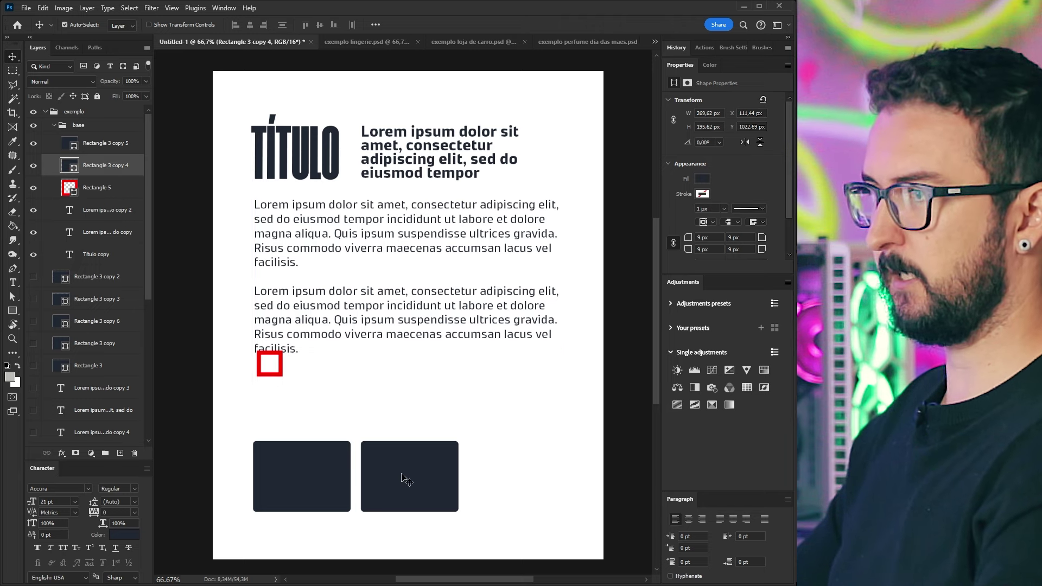
ctrl+shift+click(408, 474)
drag(410, 471, 413, 415)
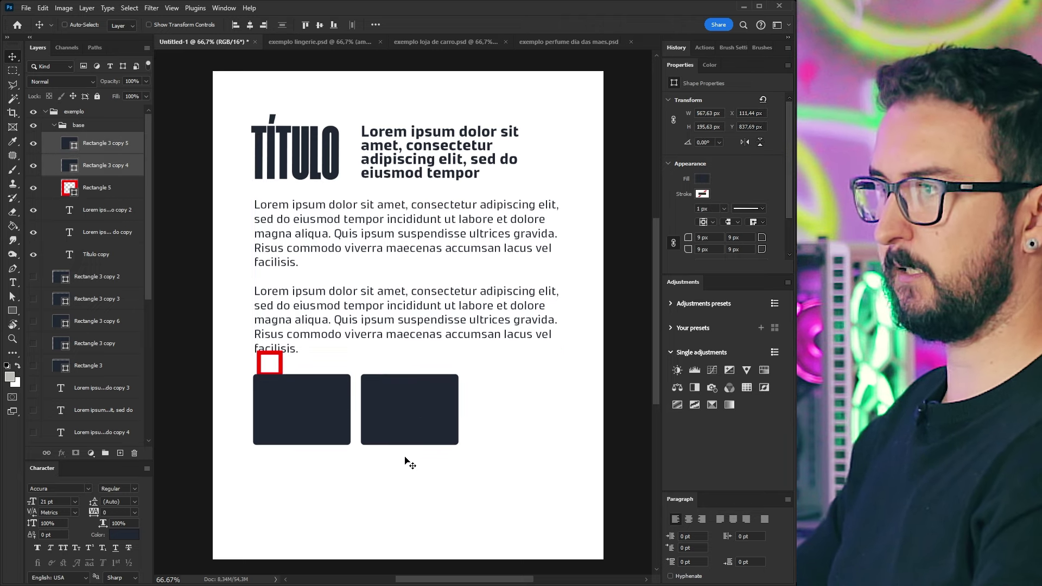
click(115, 190)
key(Delete)
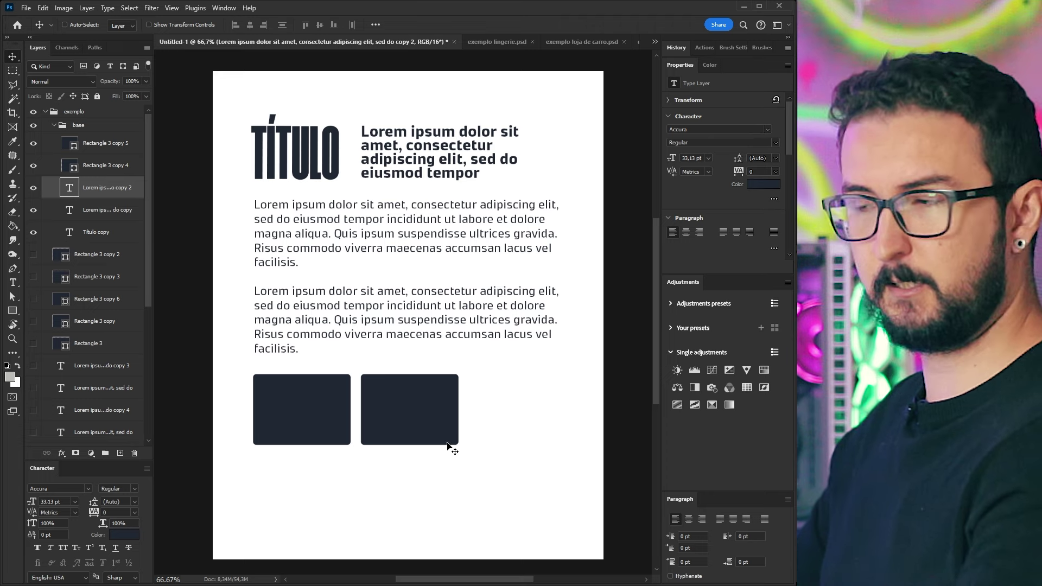
- Move both dark boxes down toward the page bottom and bring the body text down close above them
ctrl+click(321, 408)
ctrl+shift+click(401, 415)
drag(402, 411, 403, 490)
drag(361, 302, 398, 388)
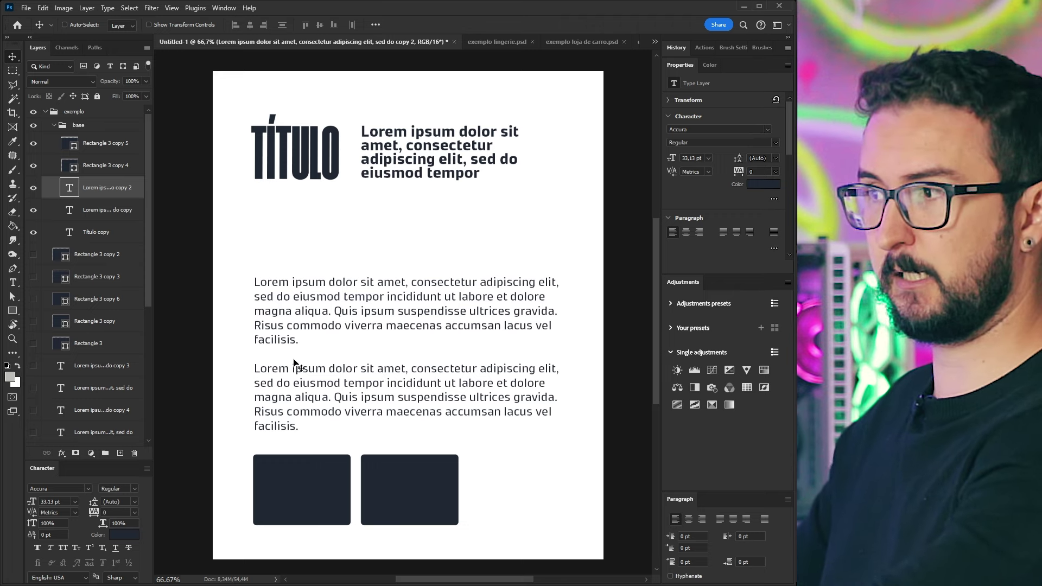
- Try the body text close under the title, slightly below it, and farther down toward the dark boxes
drag(335, 323, 341, 239)
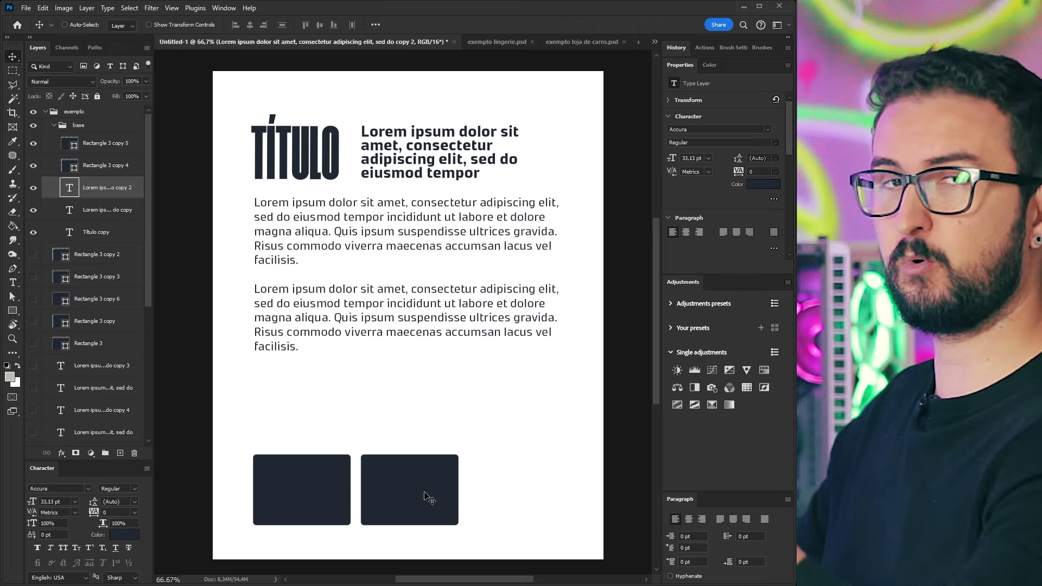
drag(380, 320, 382, 343)
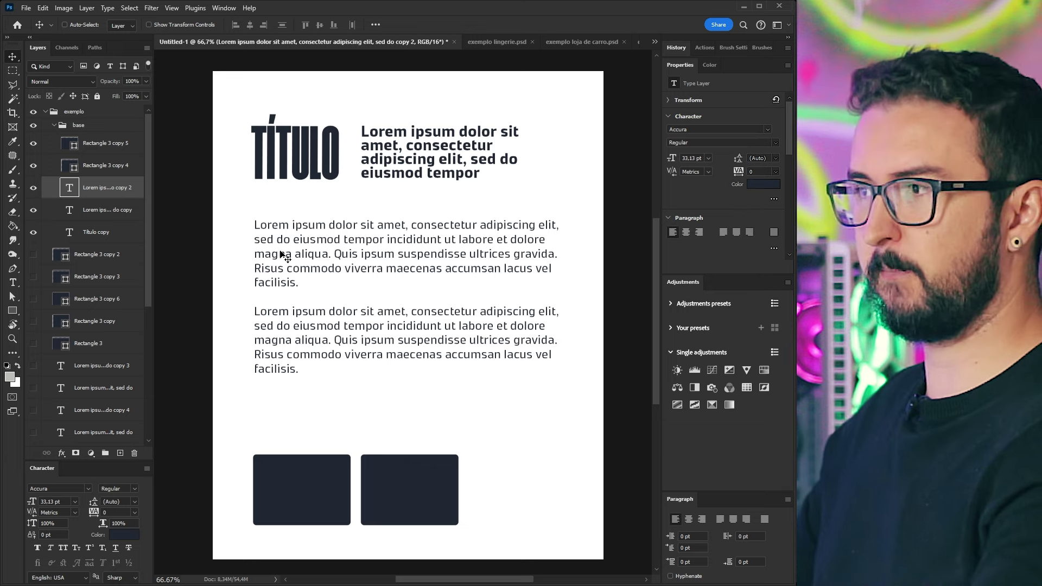
drag(295, 262, 295, 328)
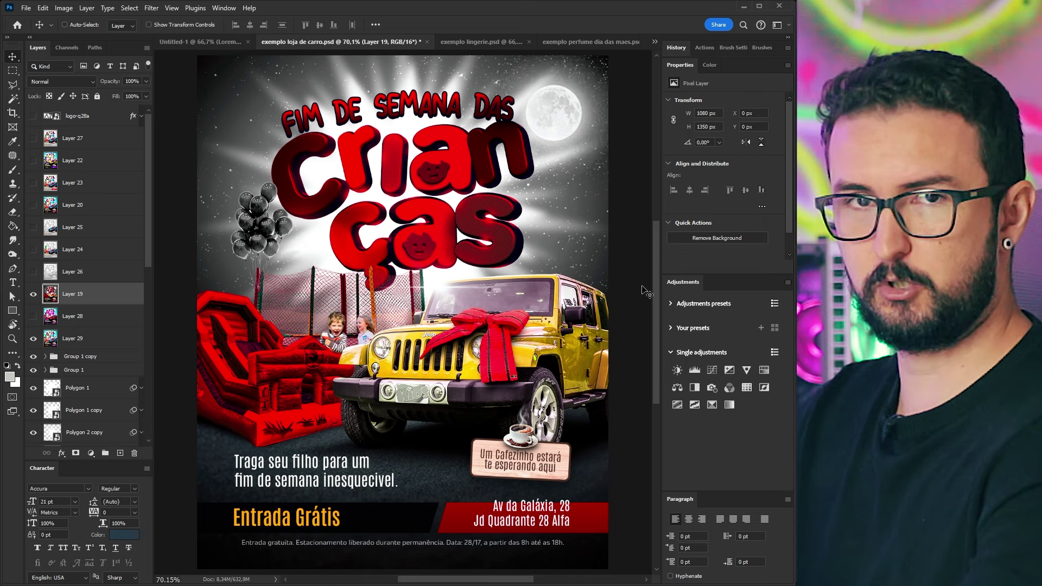
- Hide Layer 19 and Layer 28 in the car shop poster to reveal its blue-car color version
click(33, 294)
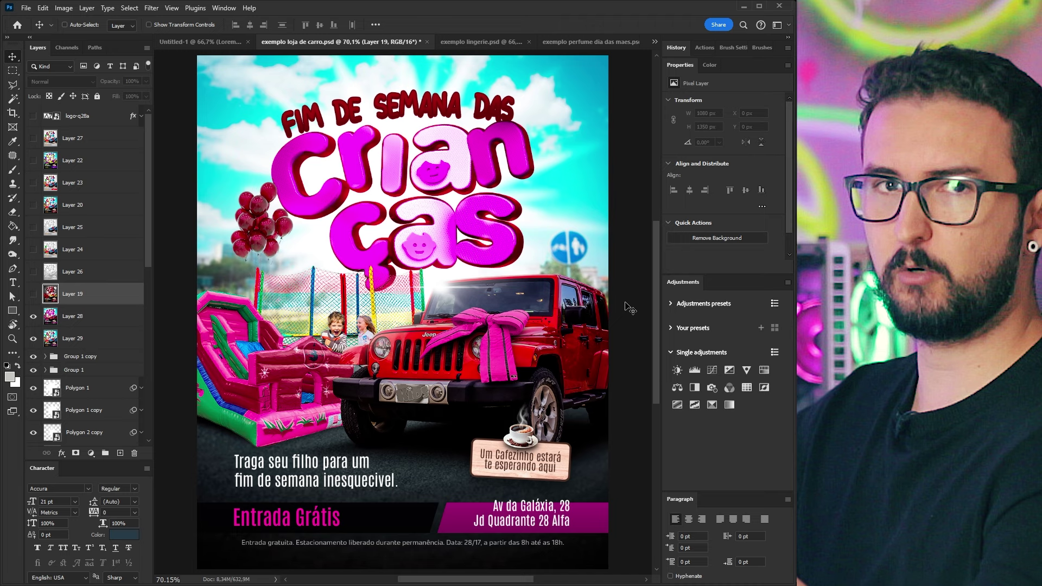
click(32, 318)
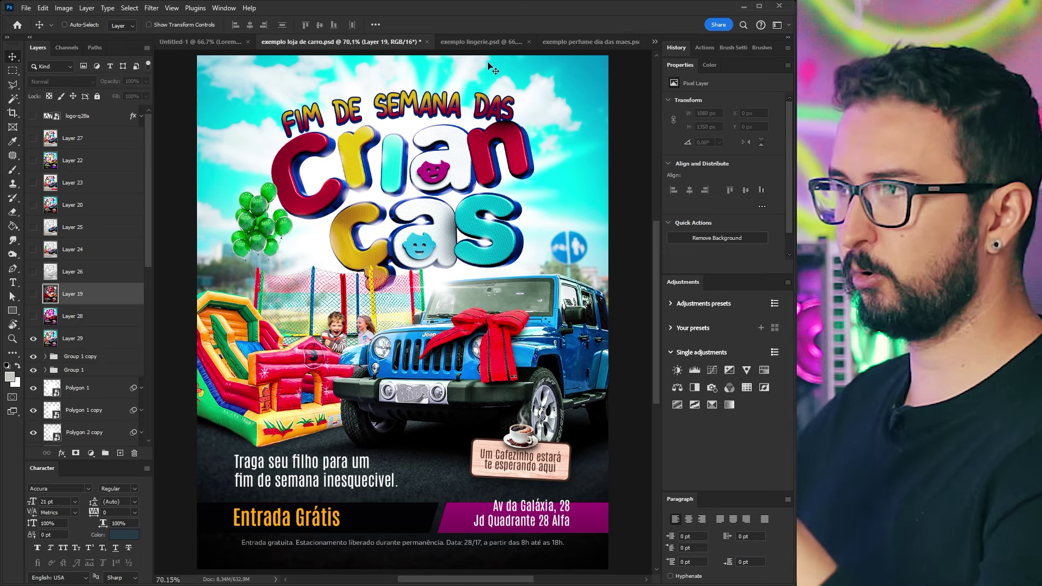
- Switch to exemplo lingerie.psd, hide the "amarelo e rosa e azul copy" group and show Layer 11
click(472, 43)
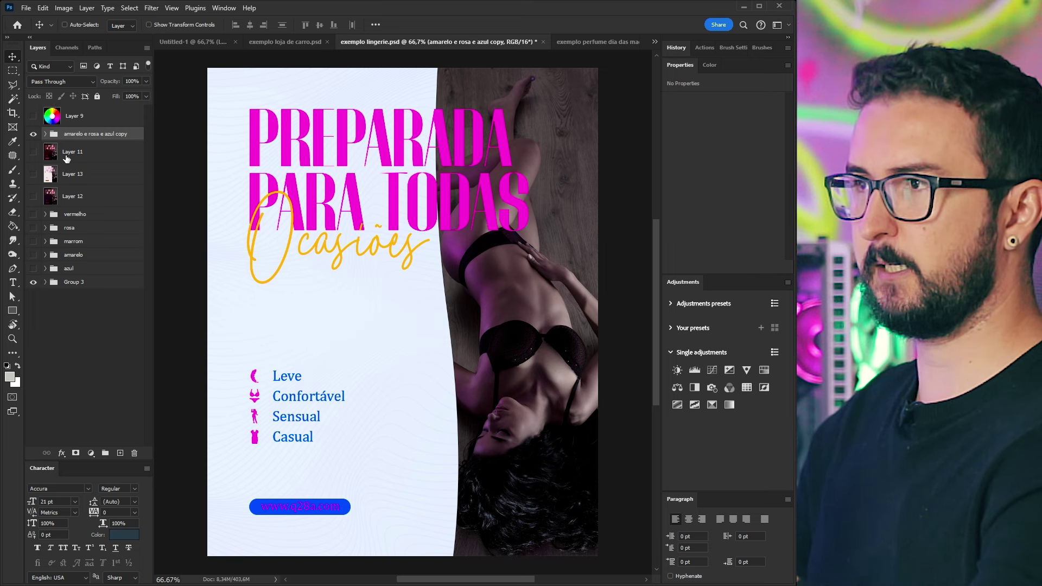
click(33, 134)
click(33, 152)
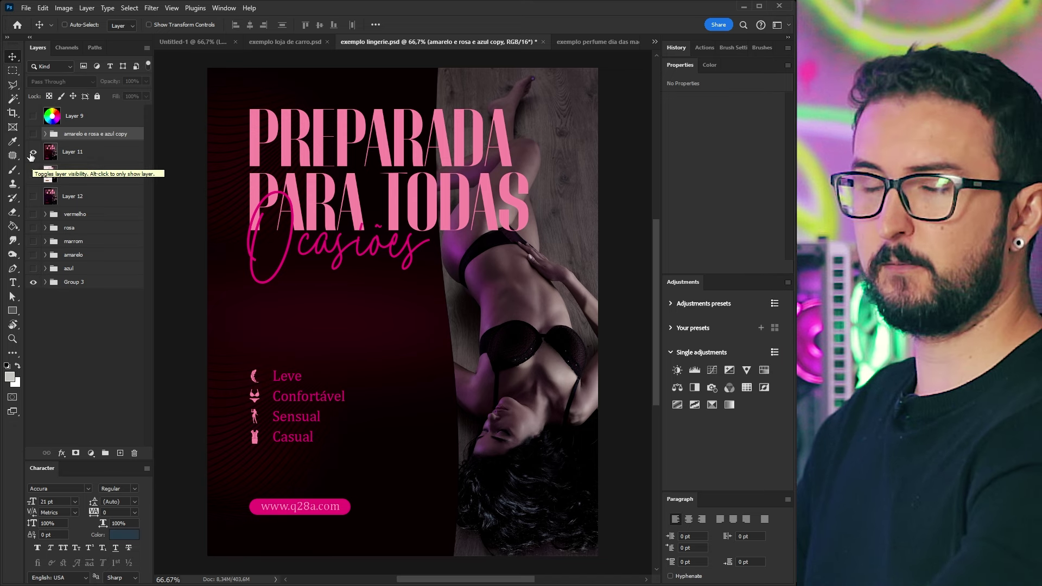
- Compare the Layer 11, Layer 13 and Layer 12 color versions, leaving only Layer 12 of the three visible
click(33, 153)
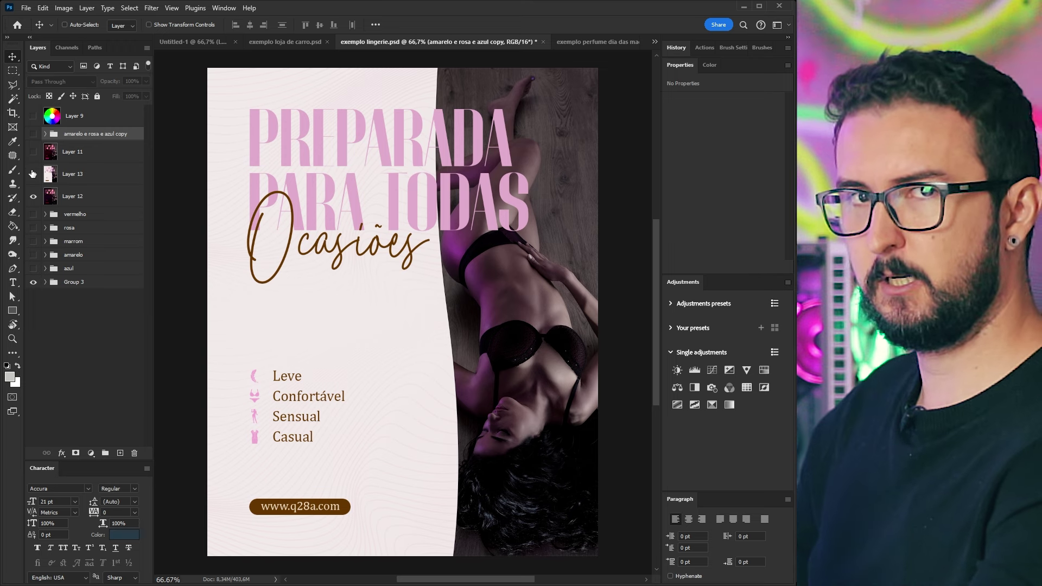
click(33, 174)
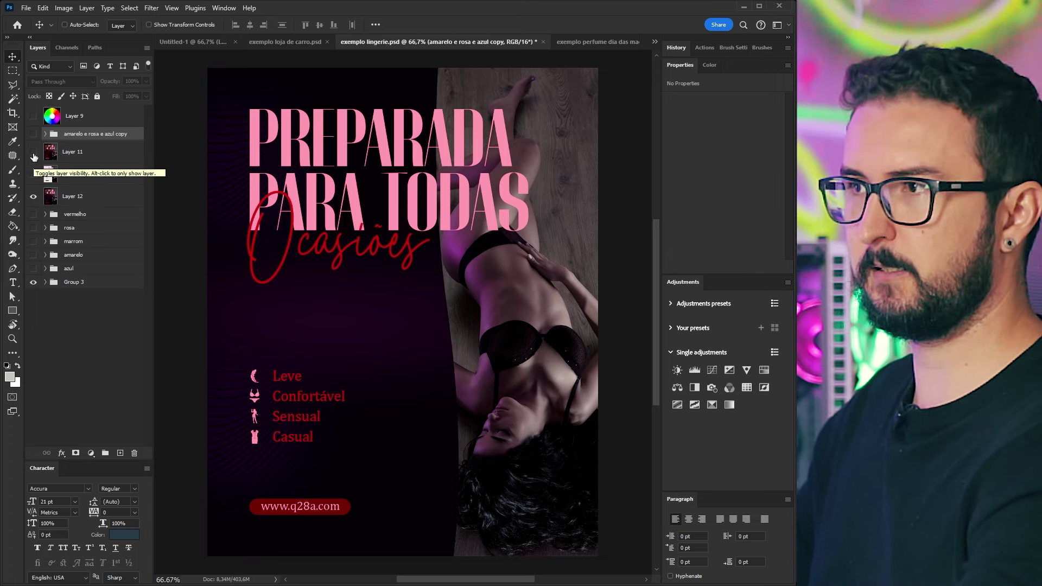
click(33, 152)
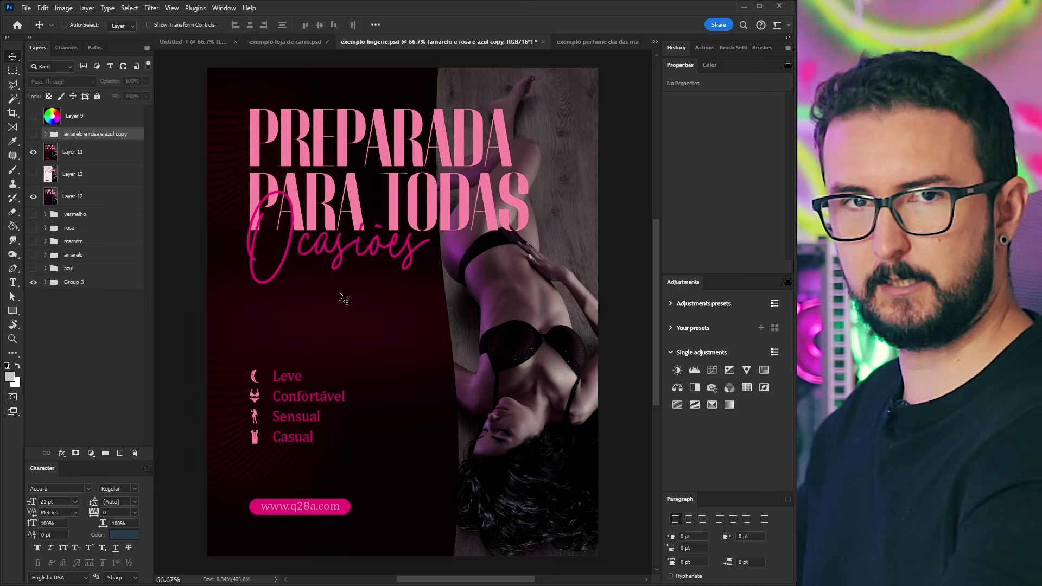
click(33, 174)
click(33, 152)
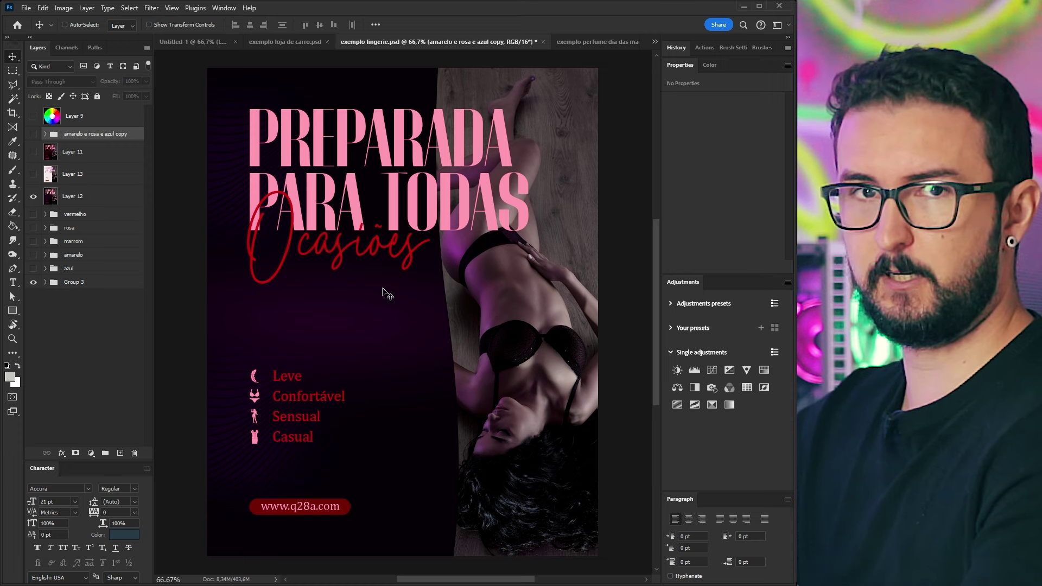
- Hide Layer 12 and go through the vermelho and rosa color groups, ending on the marrom version
scroll(388, 295, up, 1)
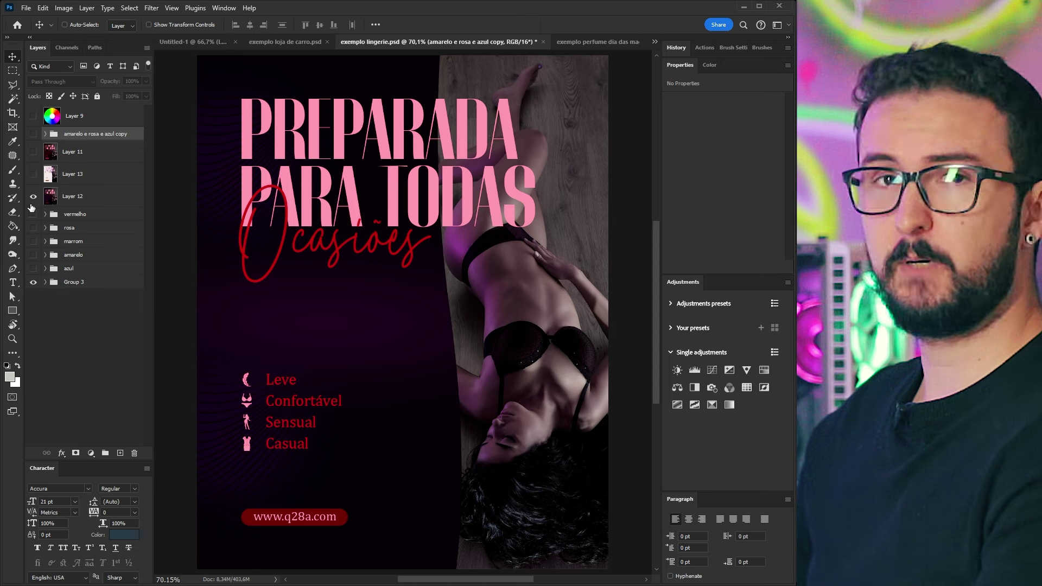
click(33, 198)
click(34, 215)
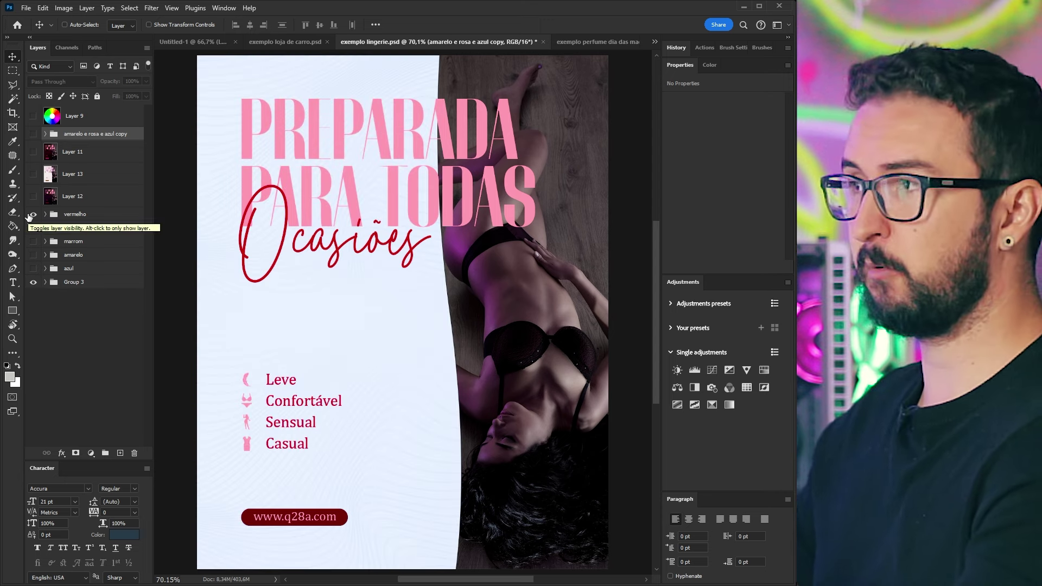
alt+click(32, 216)
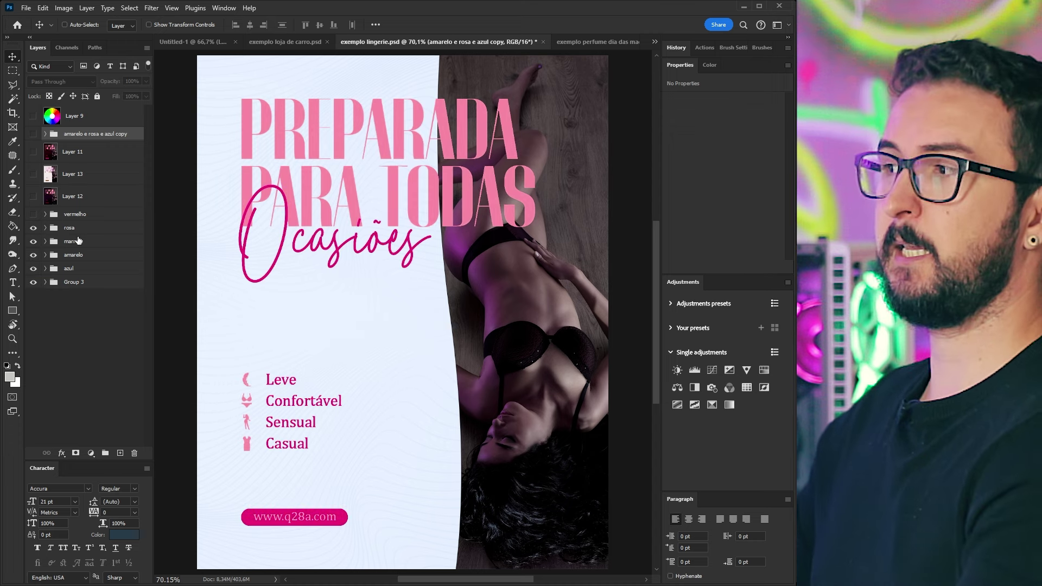
click(34, 229)
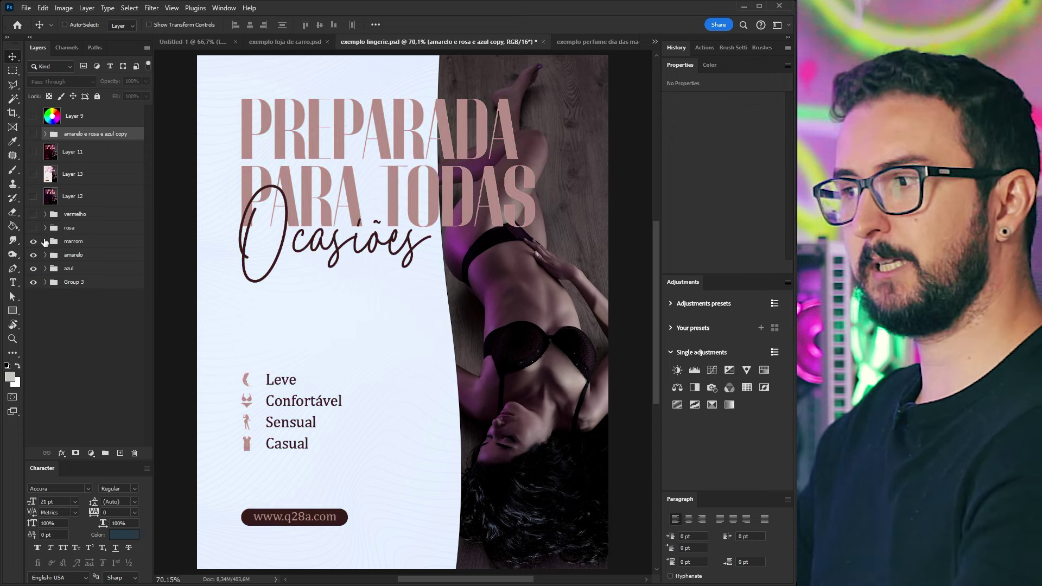
- Hide the marrom, amarelo and azul color groups one after another and show the "amarelo e rosa e azul copy" group
click(35, 242)
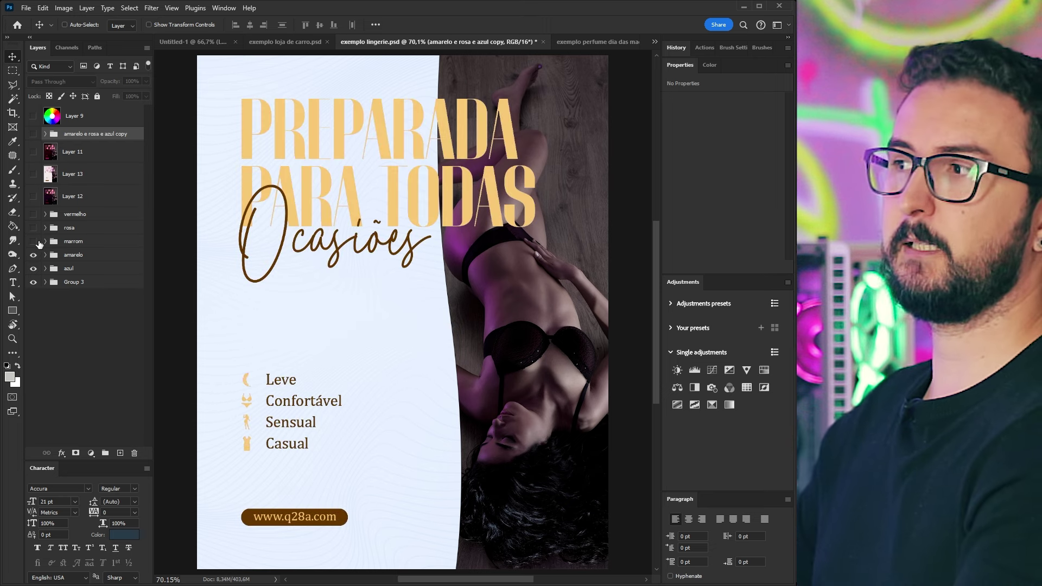
click(35, 255)
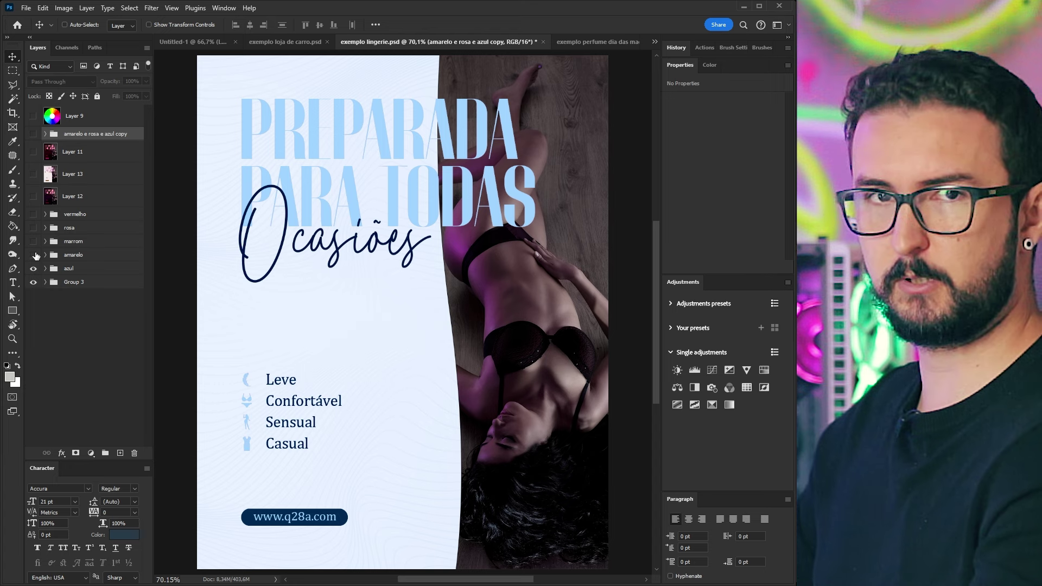
click(33, 268)
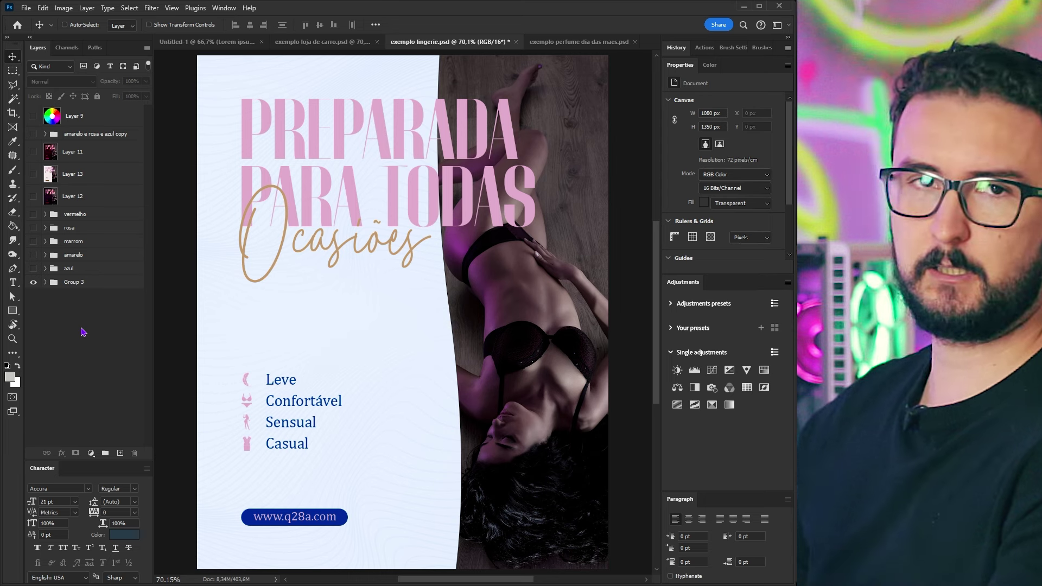
click(33, 133)
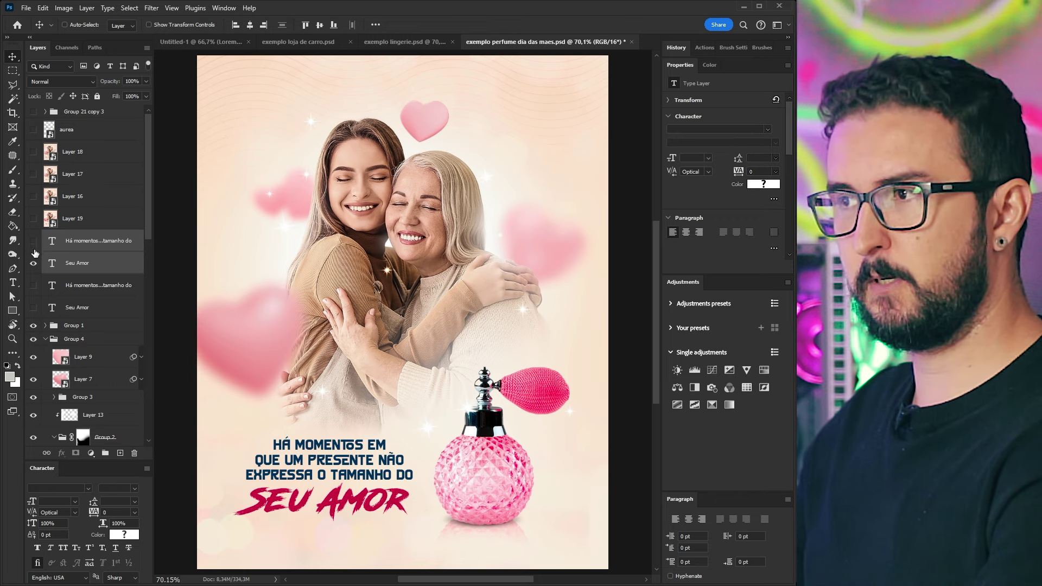
- Compare the two font versions of the perfume poster's text, leaving the bold uppercase version visible, and switch back to exemplo lingerie.psd
drag(36, 267, 35, 292)
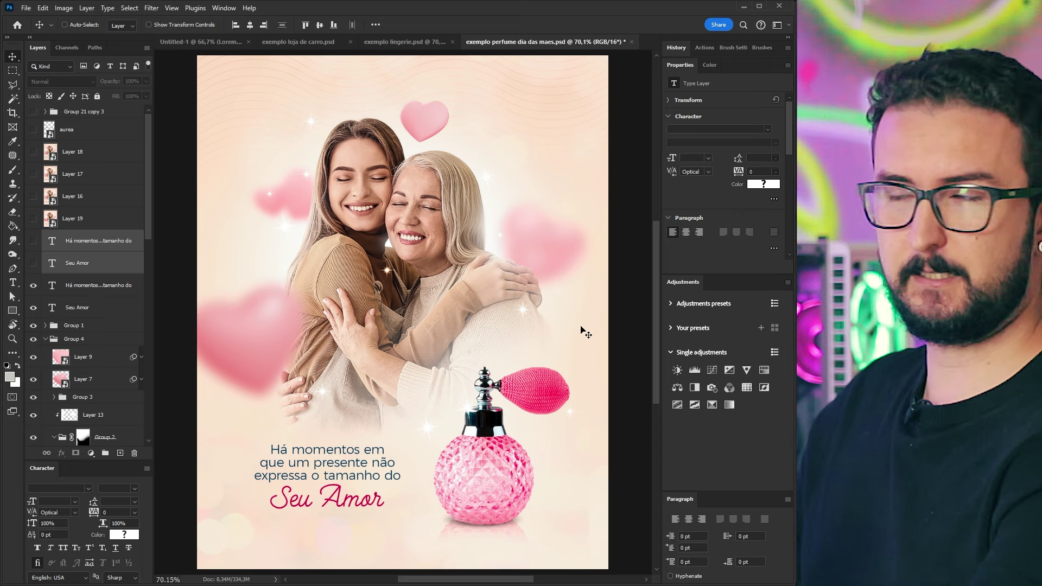
drag(33, 307, 34, 285)
drag(33, 263, 33, 240)
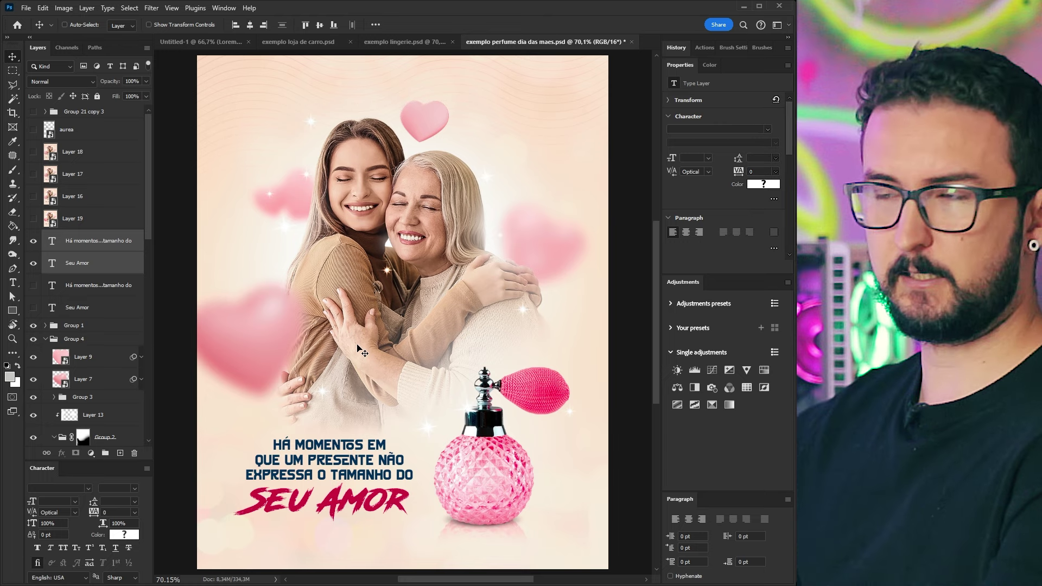
key(ctrl+shift+Tab)
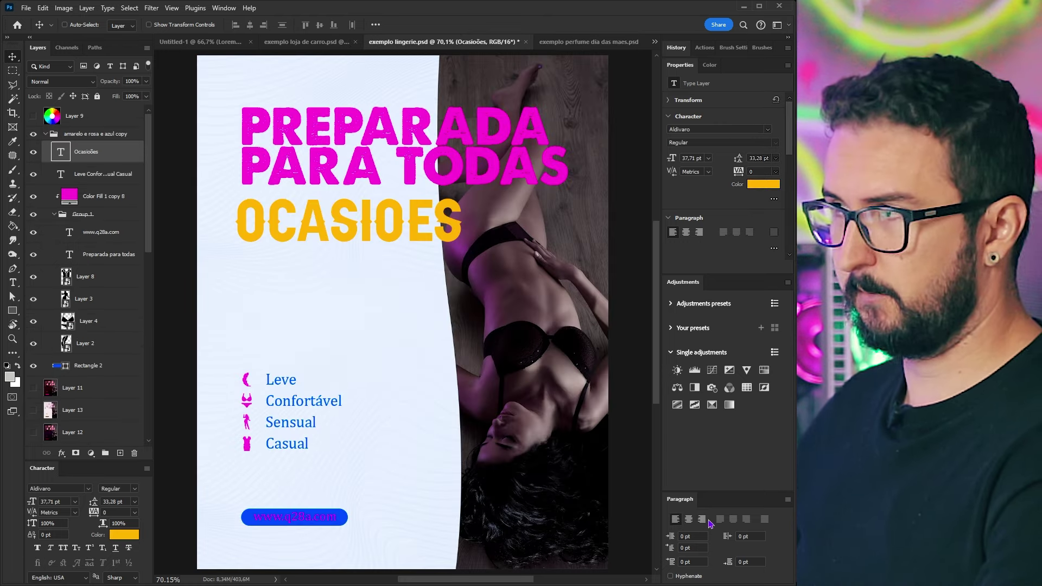